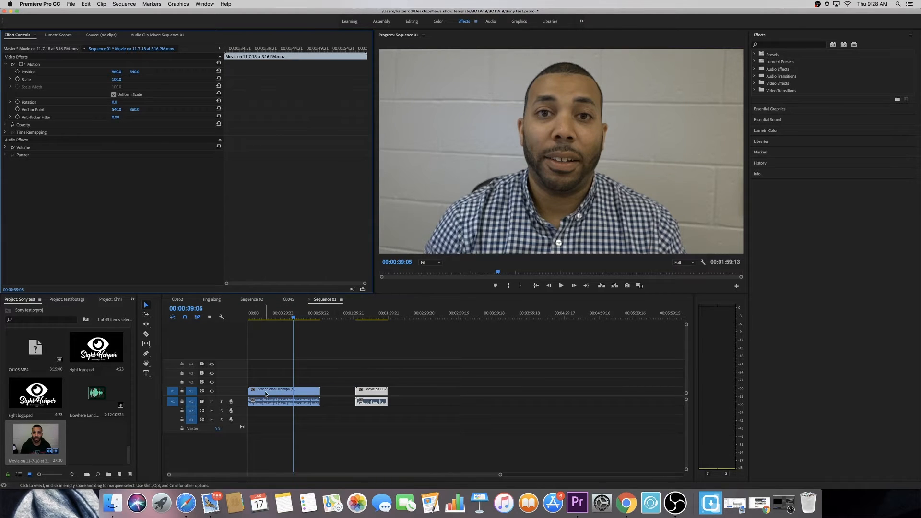
- Examine the image size in the properties of the Second email vid.mp4 clip, and close the properties window
right_click(275, 392)
click(292, 471)
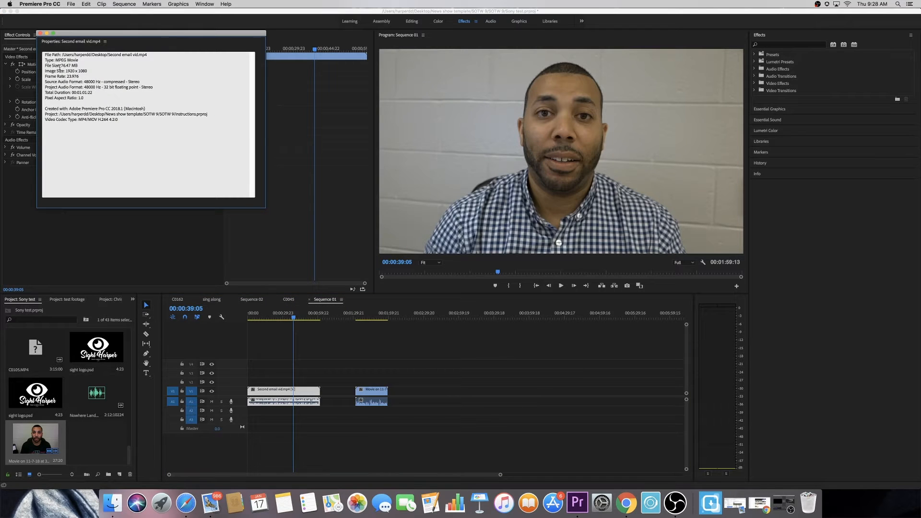
drag(65, 71, 91, 72)
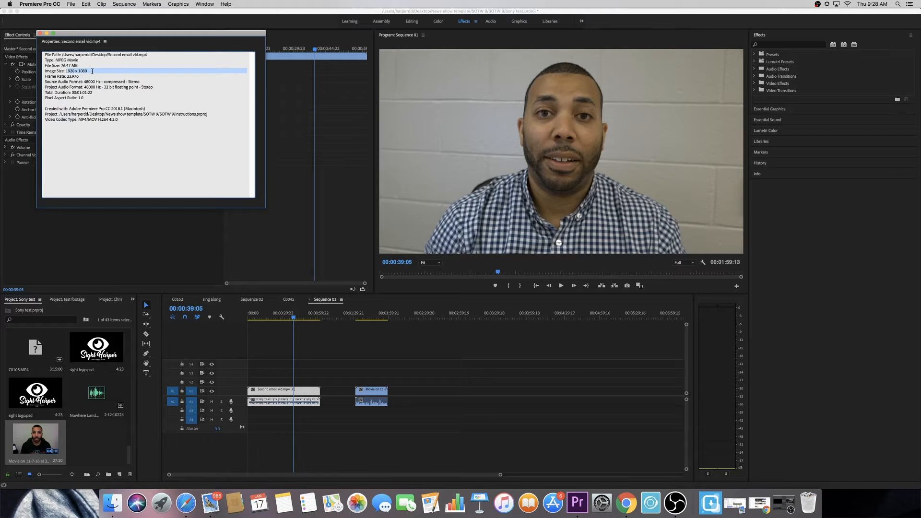
click(92, 71)
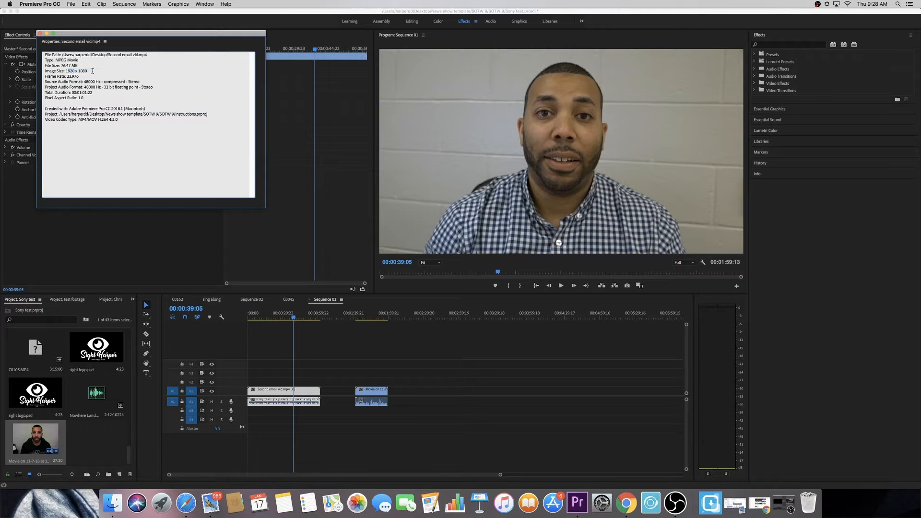
click(40, 33)
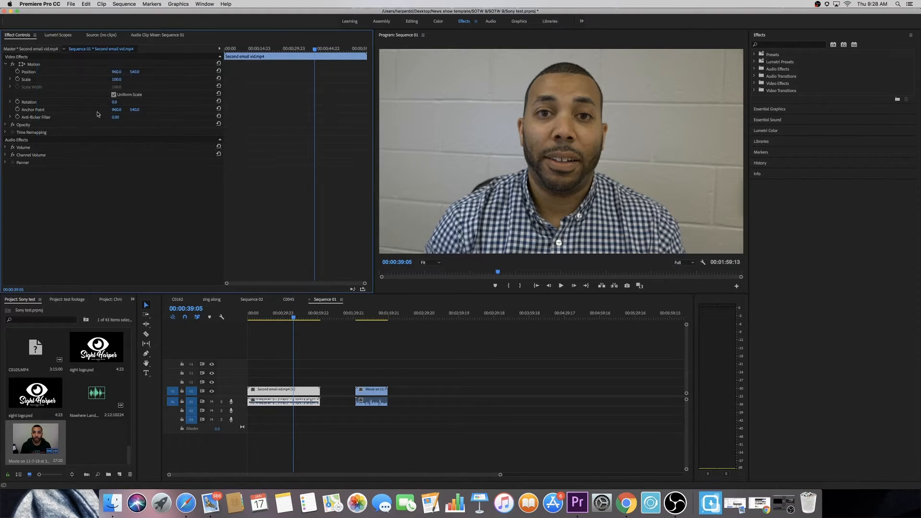
- Examine the image size in the properties of the Movie on 11-7-18 at 3.16 PM.mov clip, and close the properties window
right_click(371, 394)
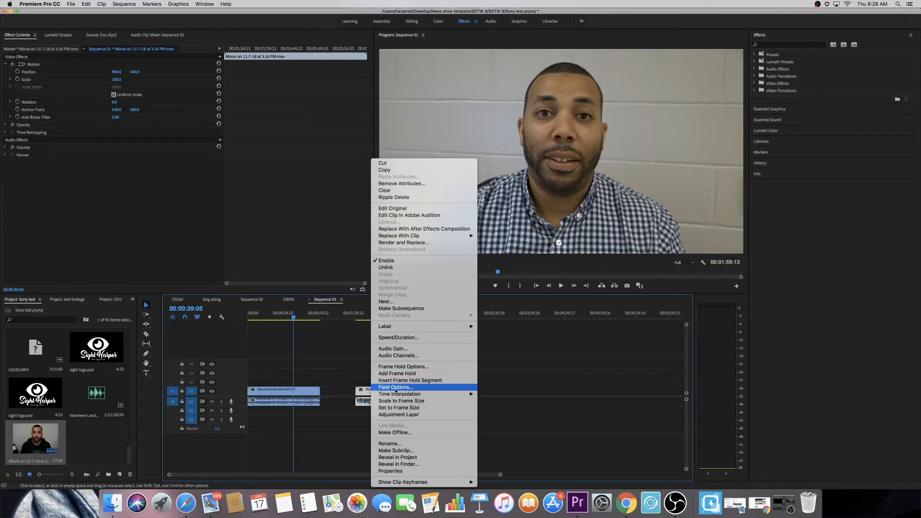
click(406, 472)
drag(65, 71, 85, 71)
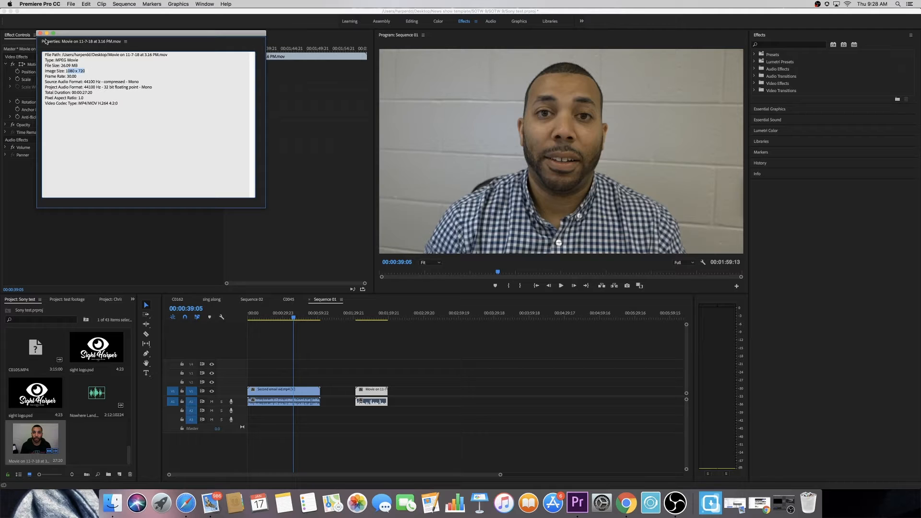
click(40, 33)
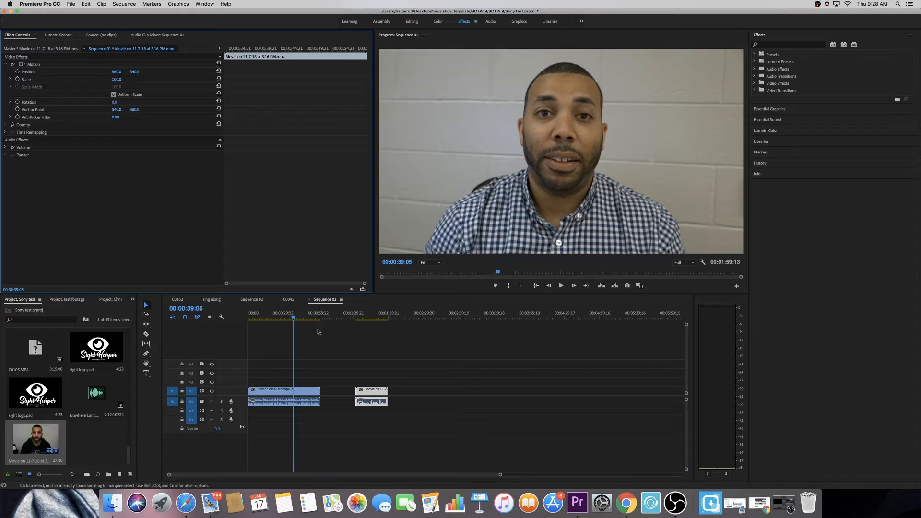
- Enlarge the Second email vid.mp4 clip to a scale of 274 and apply Scale to Frame Size to it
click(288, 318)
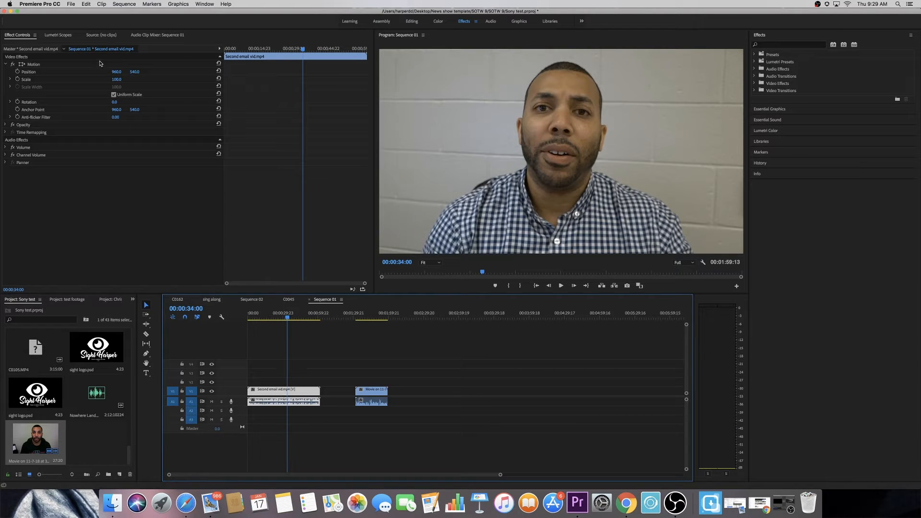
drag(116, 80, 200, 79)
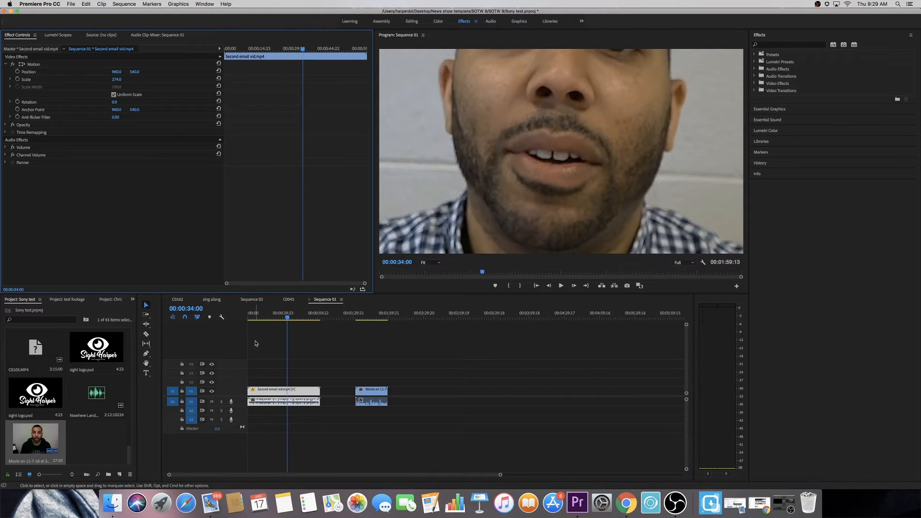
right_click(271, 392)
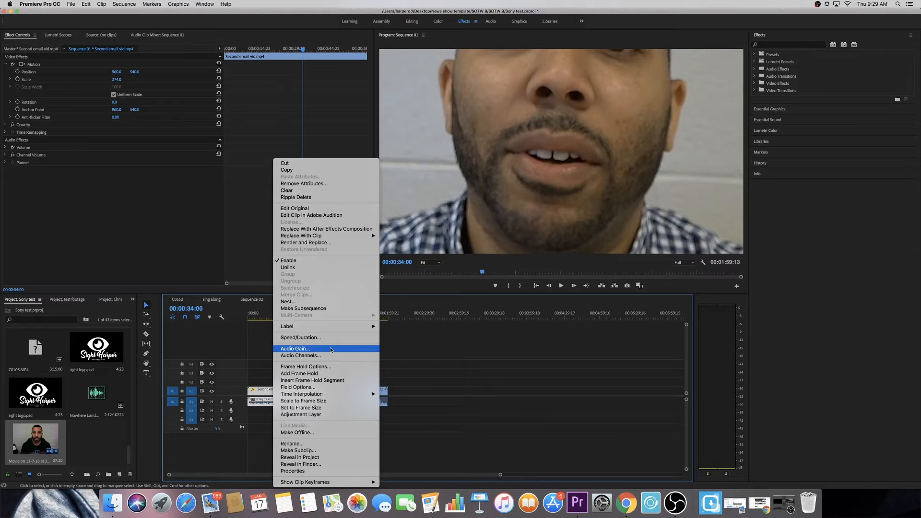
click(332, 402)
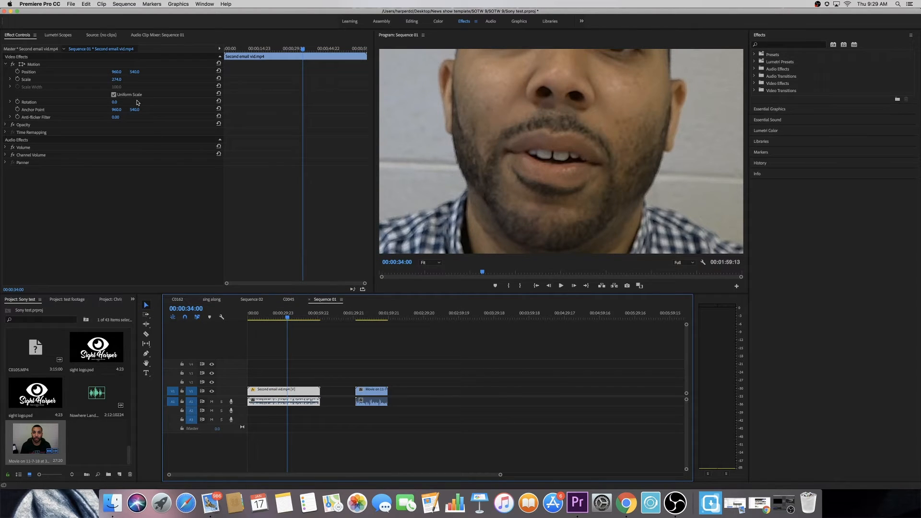
- Set the Second email vid.mp4 clip's scale to 100
click(116, 79)
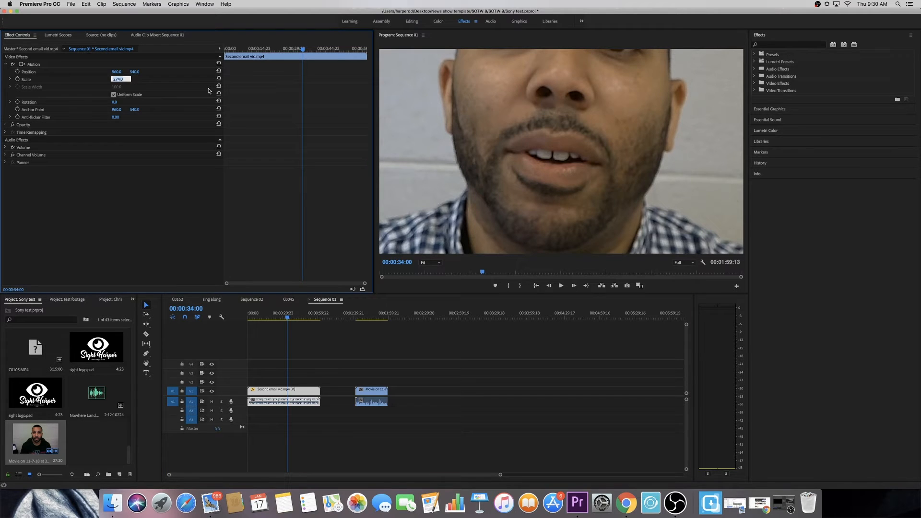
text(100)
key(Return)
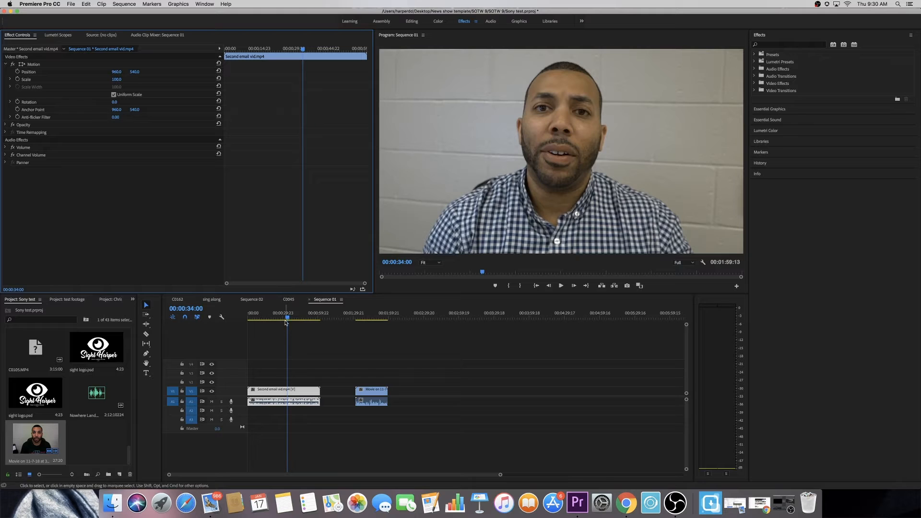
- Move the playhead to about 00:01:43 over the Movie on 11-7-18 clip and apply Scale to Frame Size to it
click(369, 323)
drag(369, 325, 370, 325)
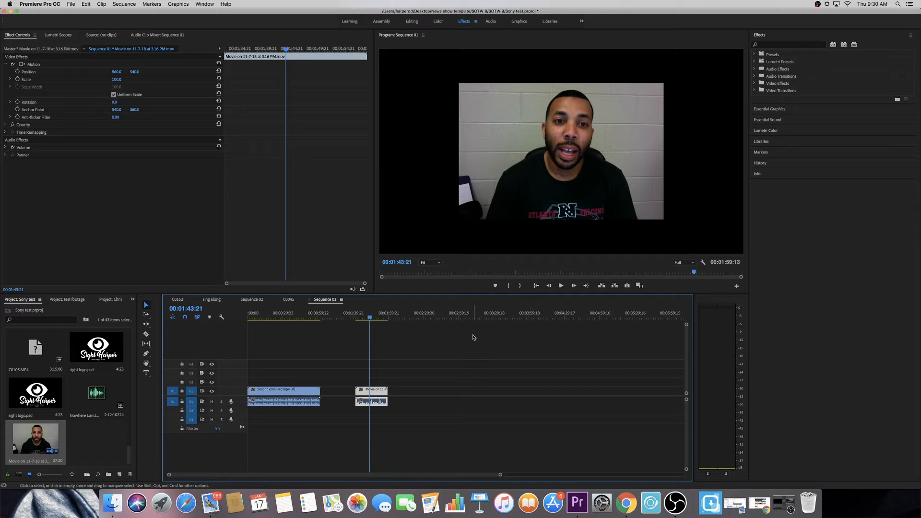
right_click(372, 391)
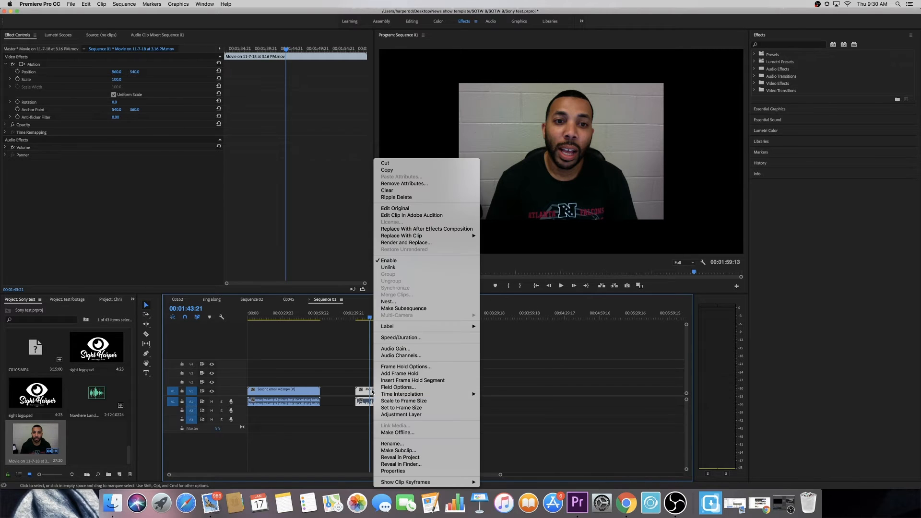
click(422, 402)
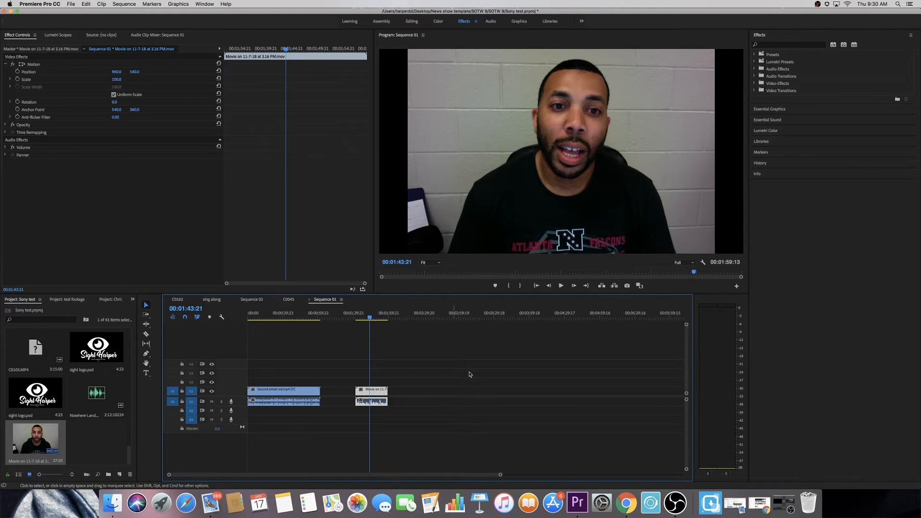
key(Left)
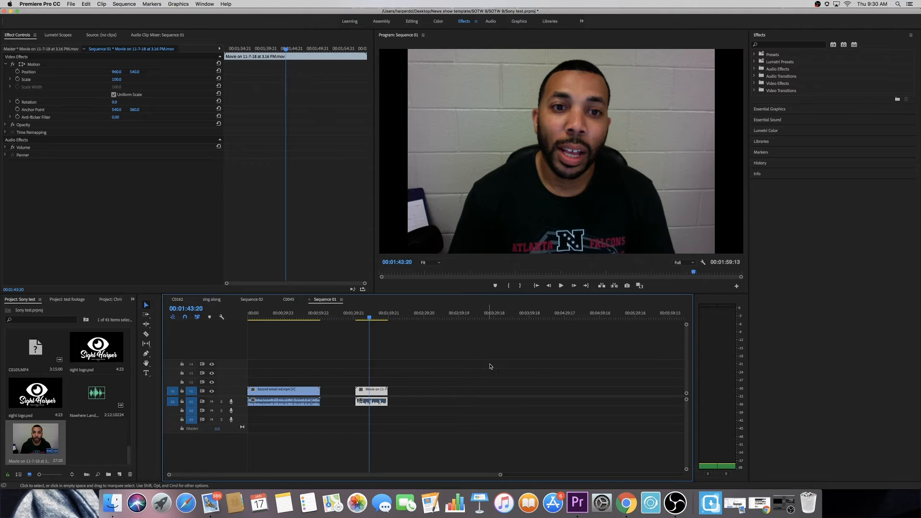
- Apply Set to Frame Size to the Movie on 11-7-18 clip, followed by Scale to Frame Size
right_click(378, 392)
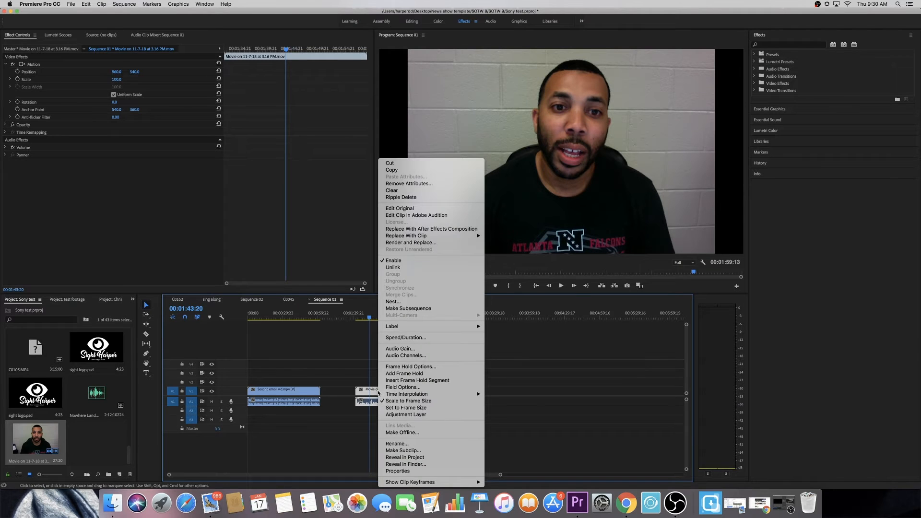
click(403, 408)
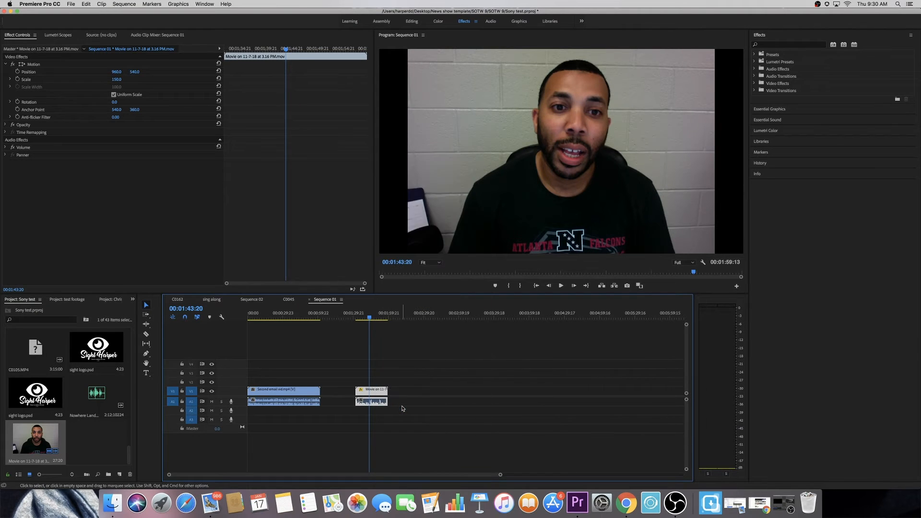
right_click(374, 397)
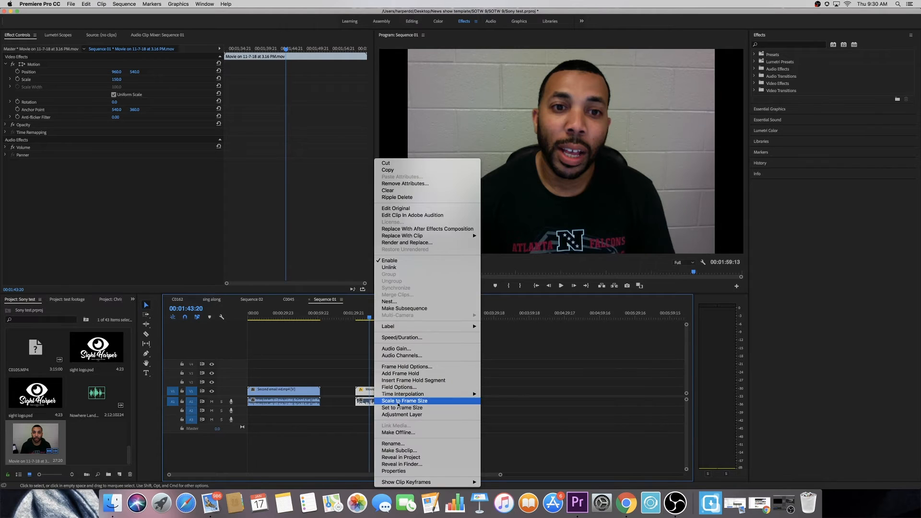
click(398, 402)
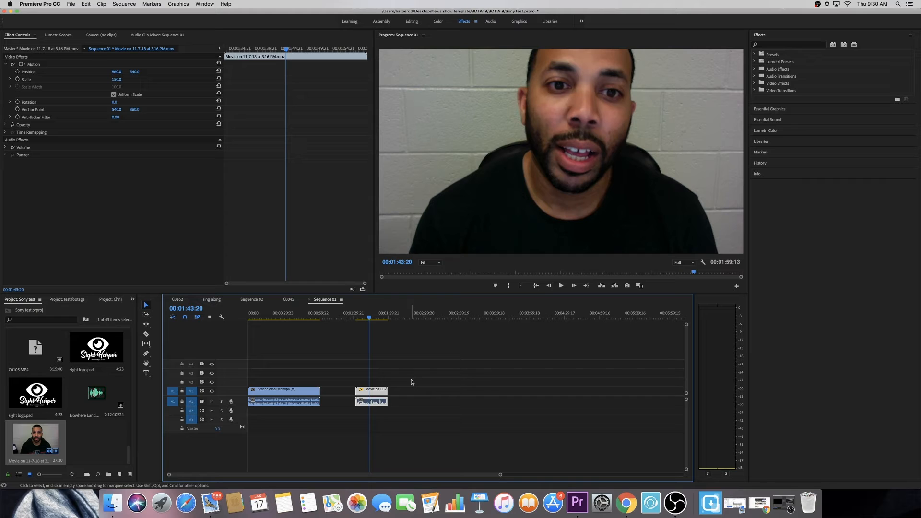
- Try the Movie on 11-7-18 clip at scales of 118, 1731 and 524
click(117, 80)
drag(117, 80, 105, 79)
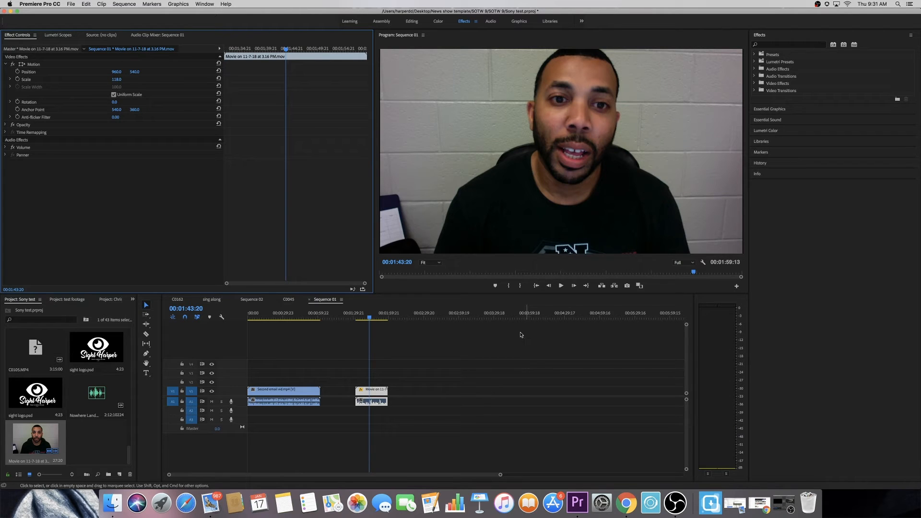
drag(116, 81, 336, 81)
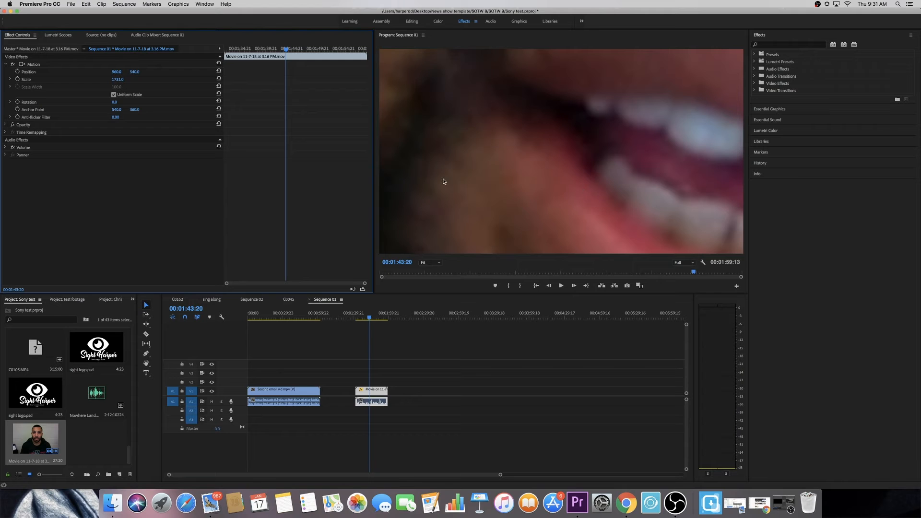
drag(118, 79, 43, 80)
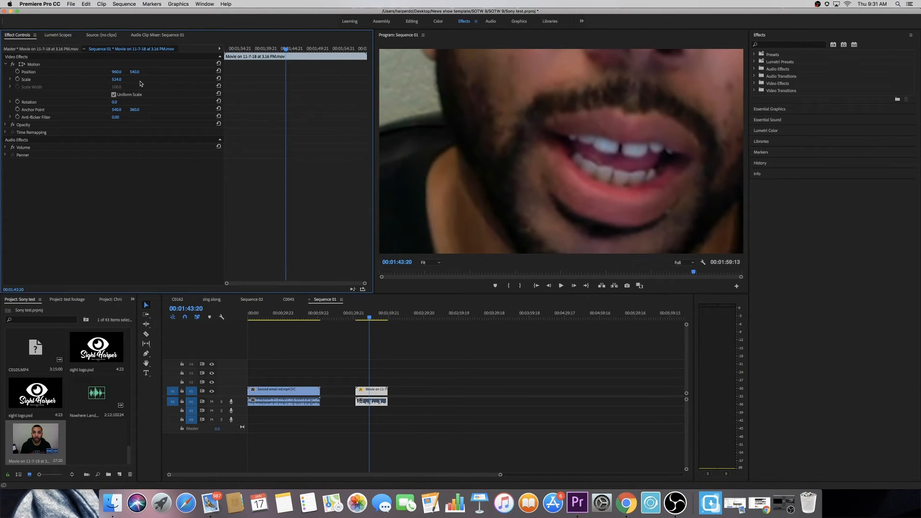
- Set the Movie on 11-7-18 clip's scale to 140 and reduce it to 122
click(120, 79)
text(140)
key(Return)
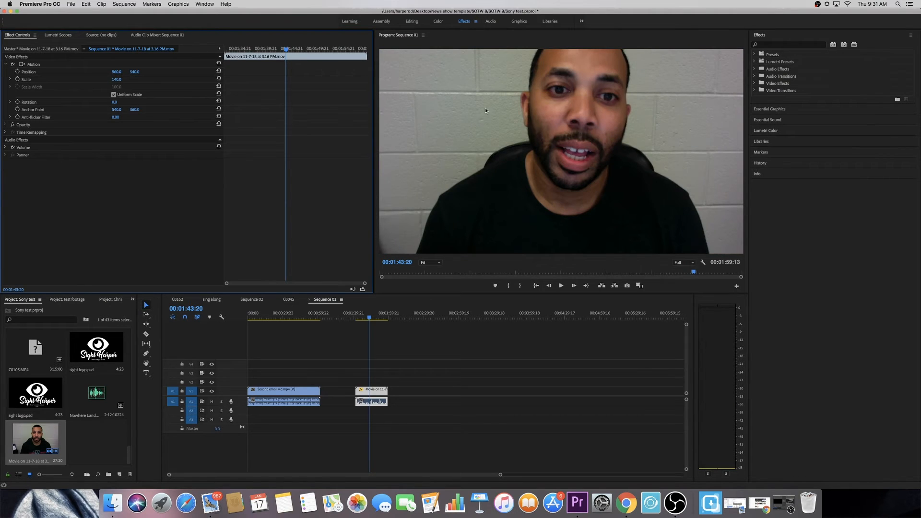
drag(116, 80, 108, 79)
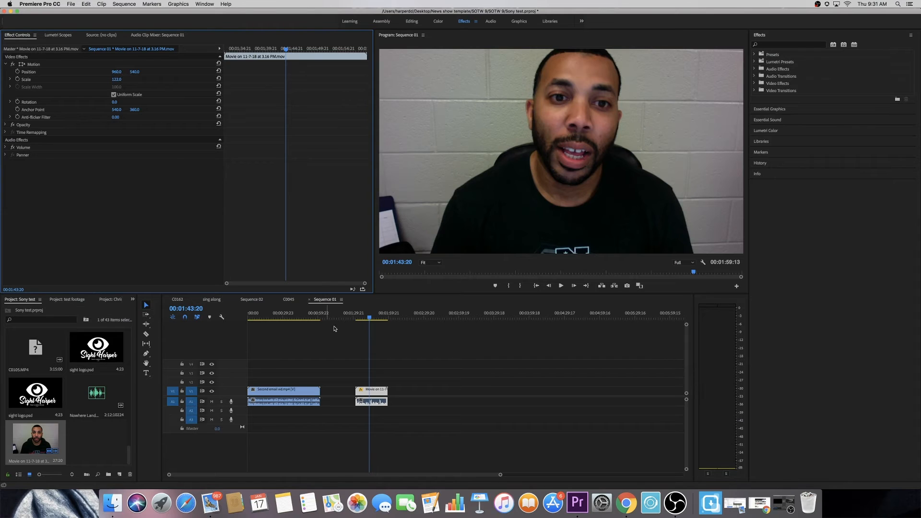
- Delete the Movie on 11-7-18 clip from the sequence and move the playhead to about 00:00:34:22 over the remaining clip
click(376, 394)
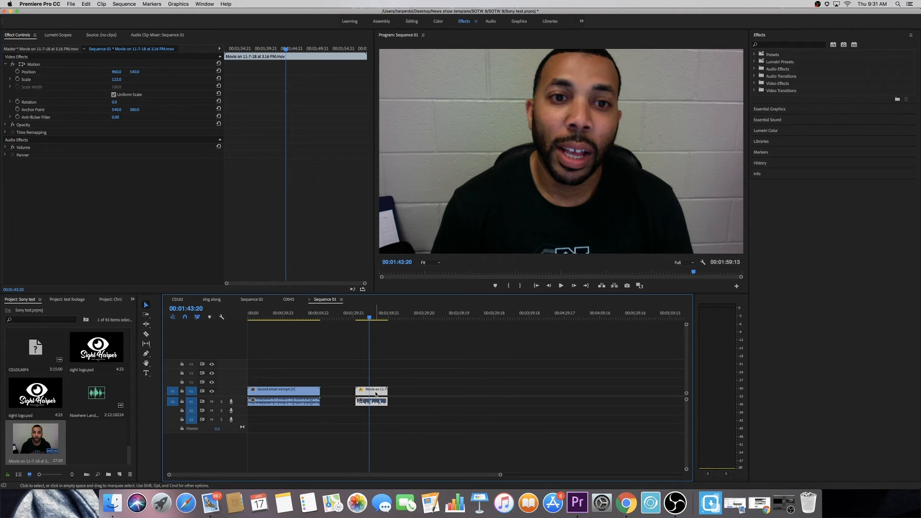
key(Delete)
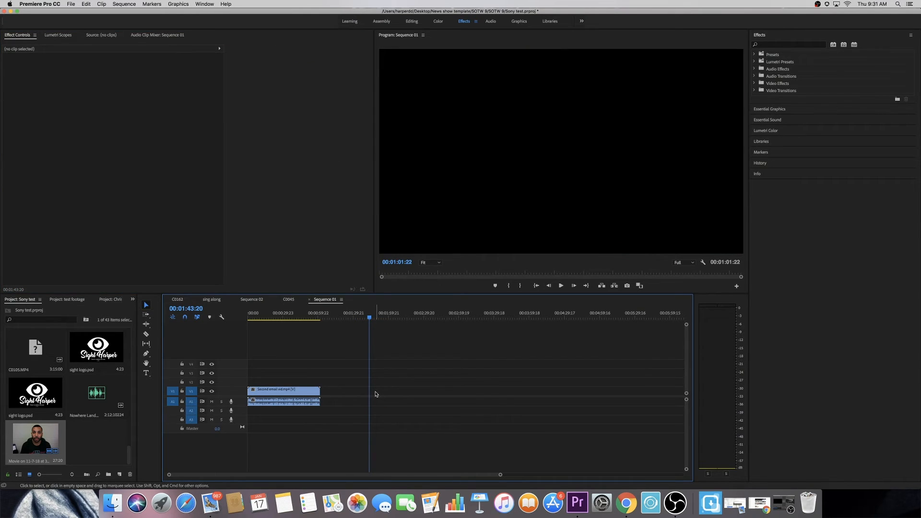
click(289, 314)
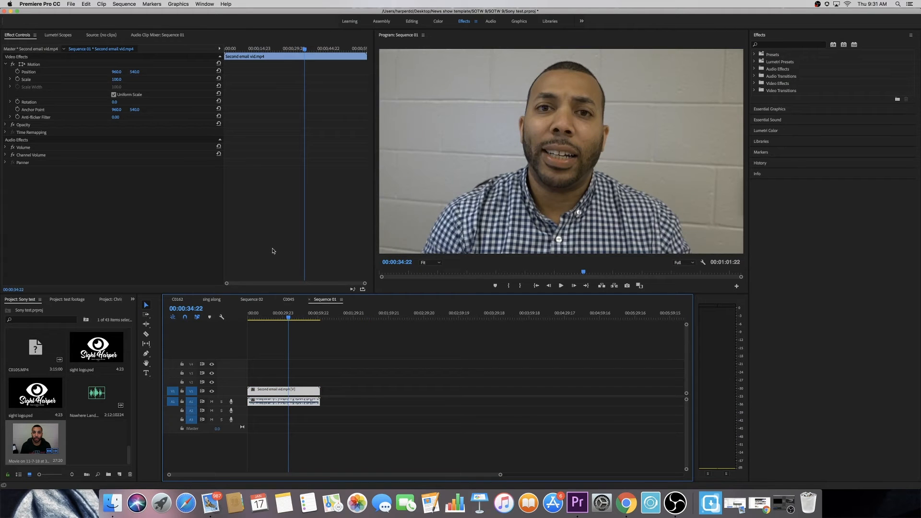
- Open the media export settings for Sequence 01 and examine the basic video, bitrate and advanced settings
click(71, 3)
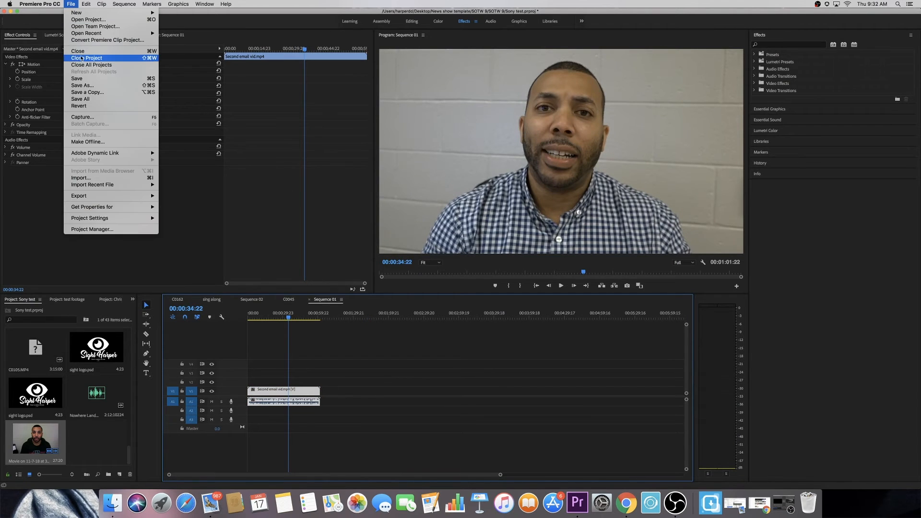
mouse_move(135, 196)
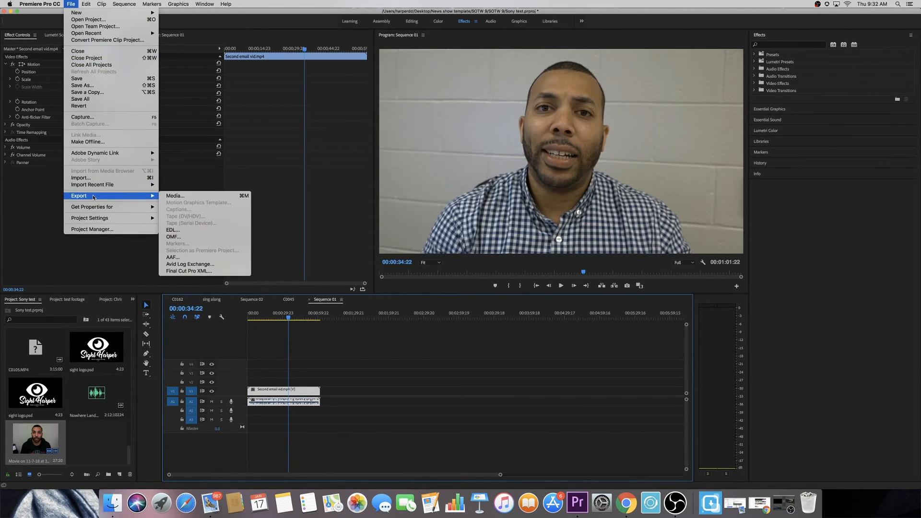
click(185, 196)
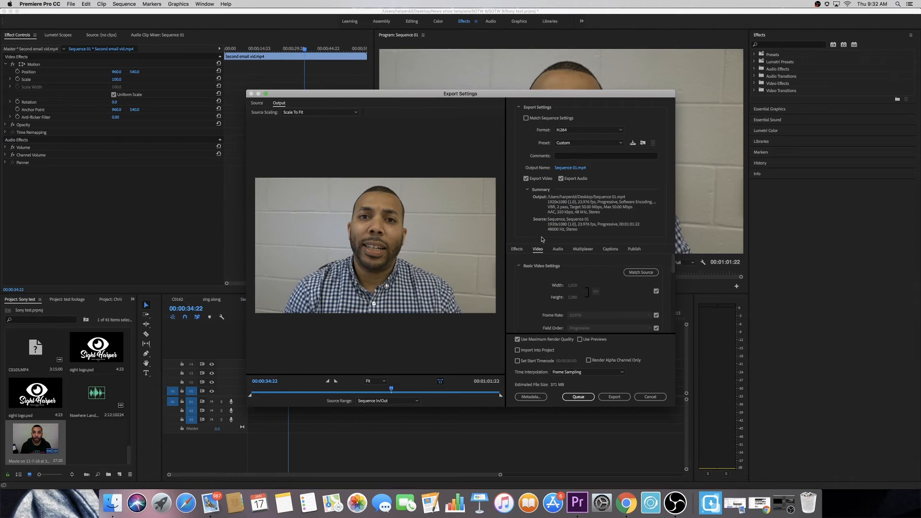
scroll(536, 274, down, 10)
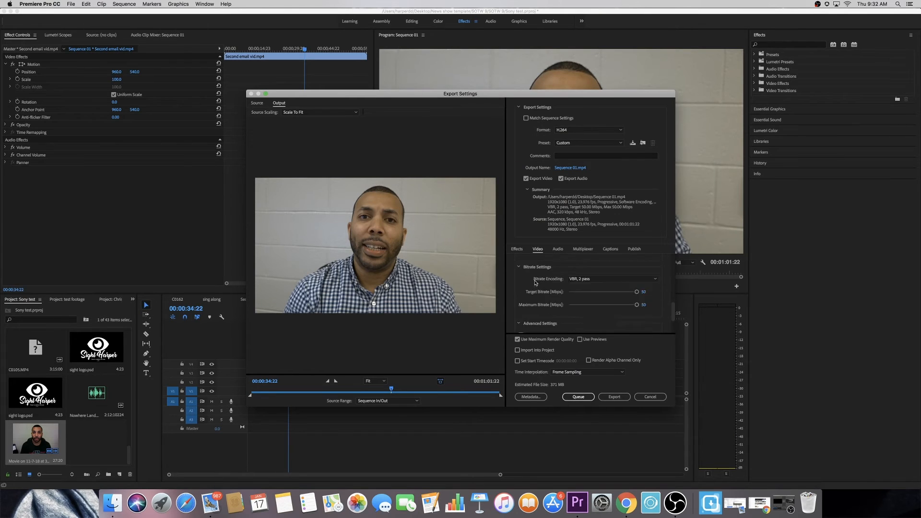
scroll(535, 282, up, 10)
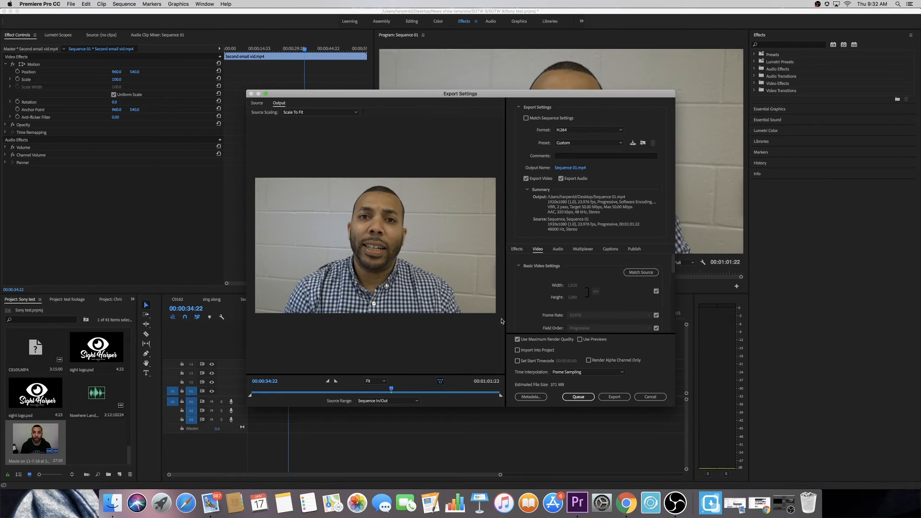
drag(673, 265, 666, 331)
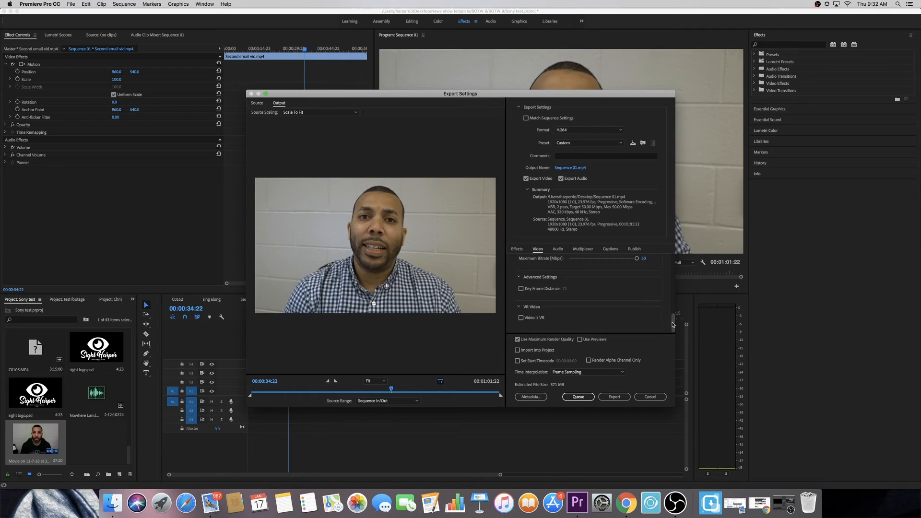
- Keep the H.264 format, apply the Match Source - High bitrate preset and examine its video and bitrate settings
drag(674, 322, 673, 267)
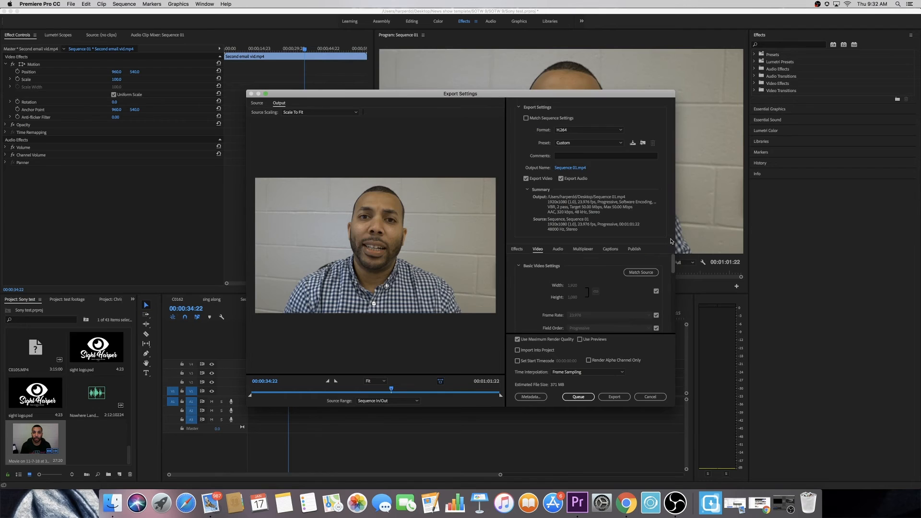
click(619, 133)
click(568, 194)
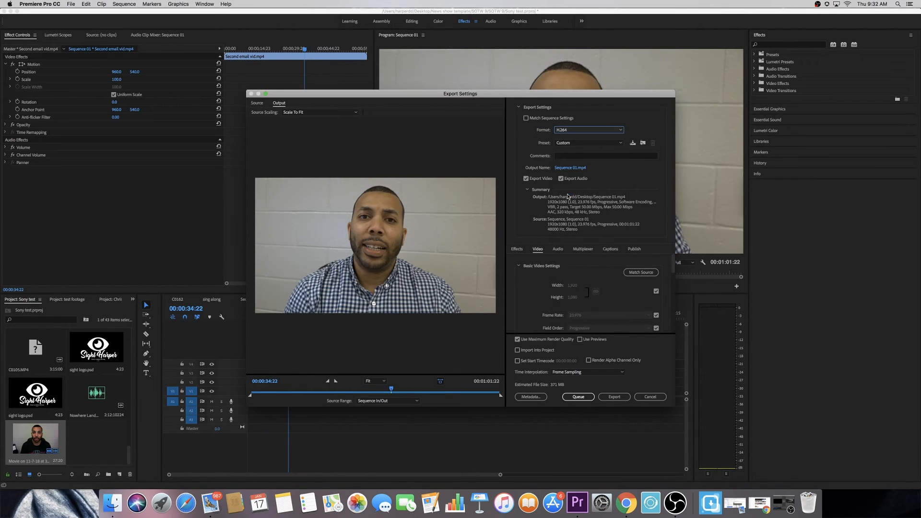
click(611, 143)
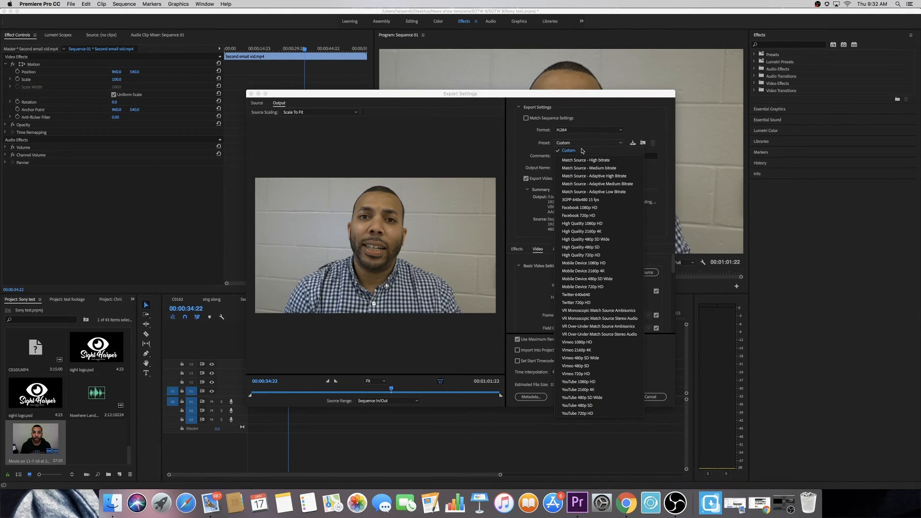
click(569, 161)
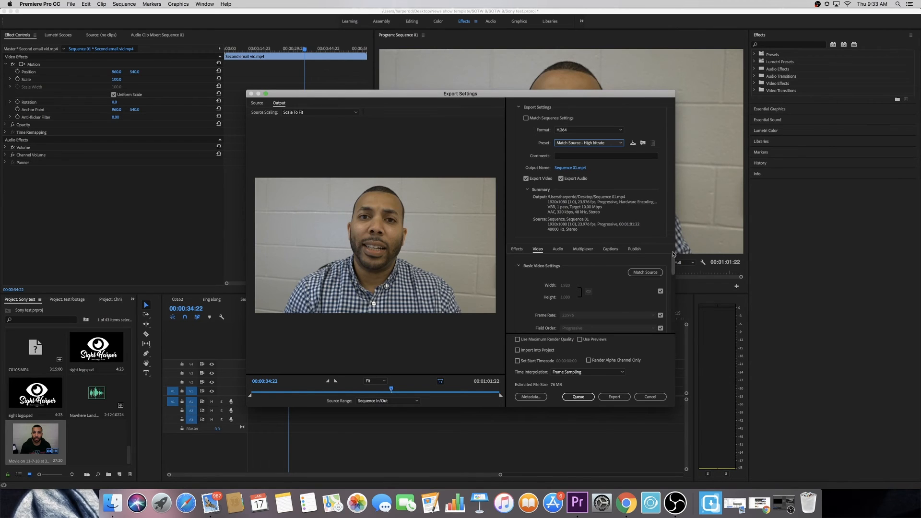
drag(673, 263, 670, 313)
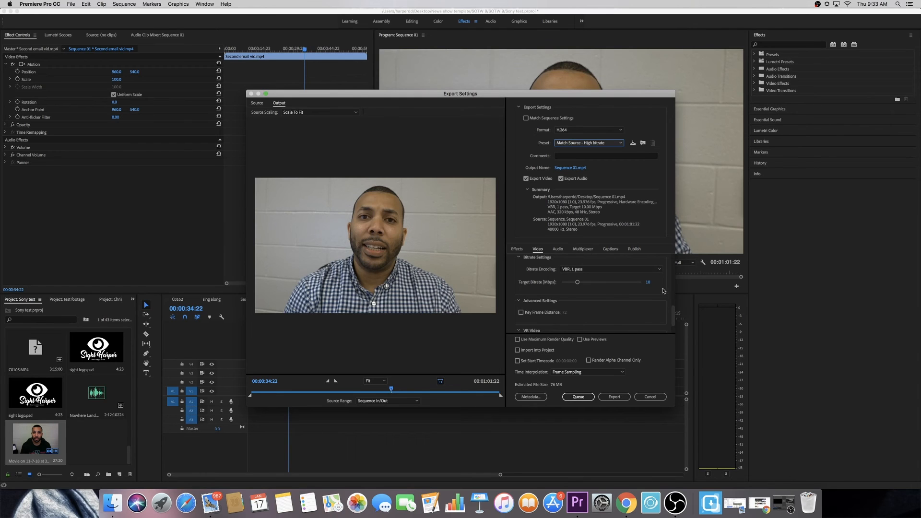
scroll(673, 311, up, 5)
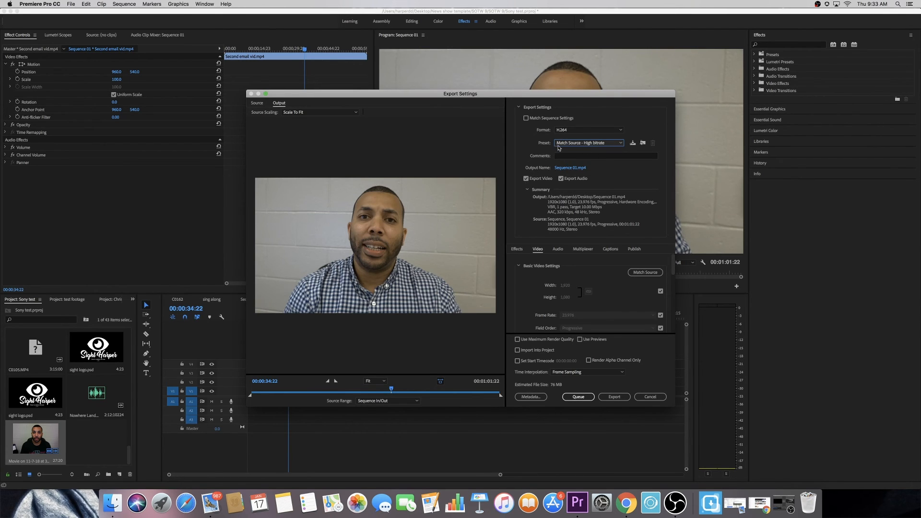
- Look over the available export formats, keep H.264 and apply the YouTube 1080p HD preset
click(599, 130)
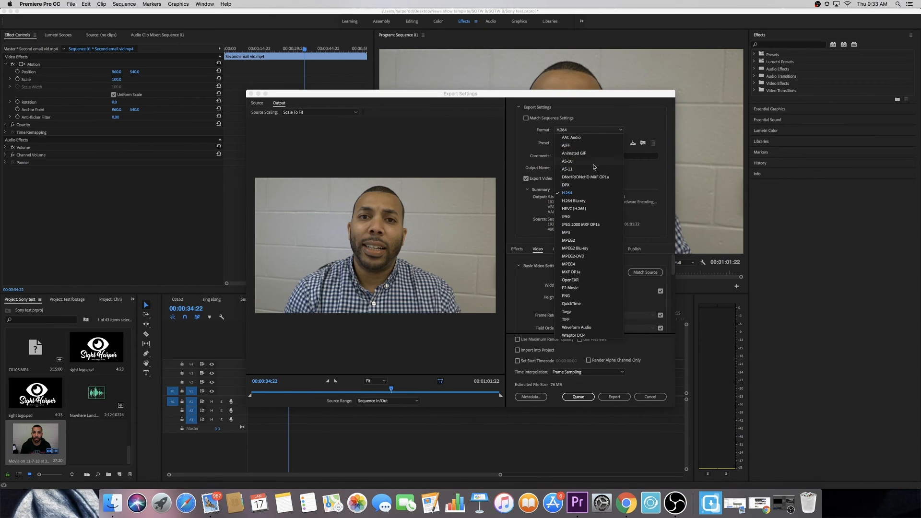
click(532, 136)
click(621, 143)
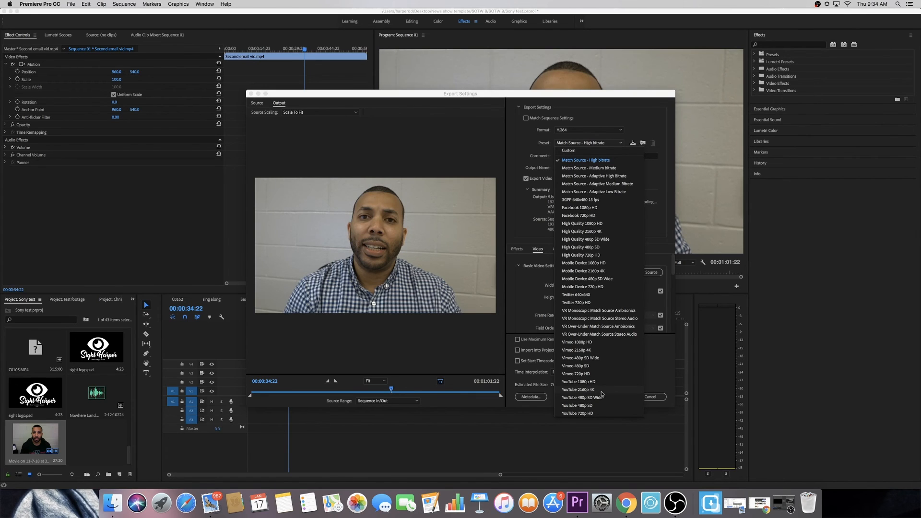
click(575, 384)
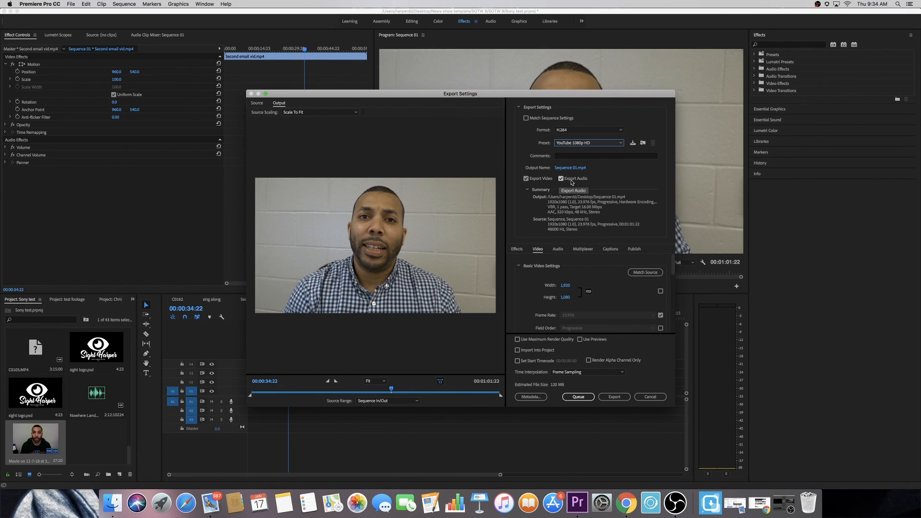
- Review the preset's bitrate and advanced video settings and export the sequence as Sequence 01.mp4
drag(675, 267, 673, 265)
drag(674, 259, 664, 344)
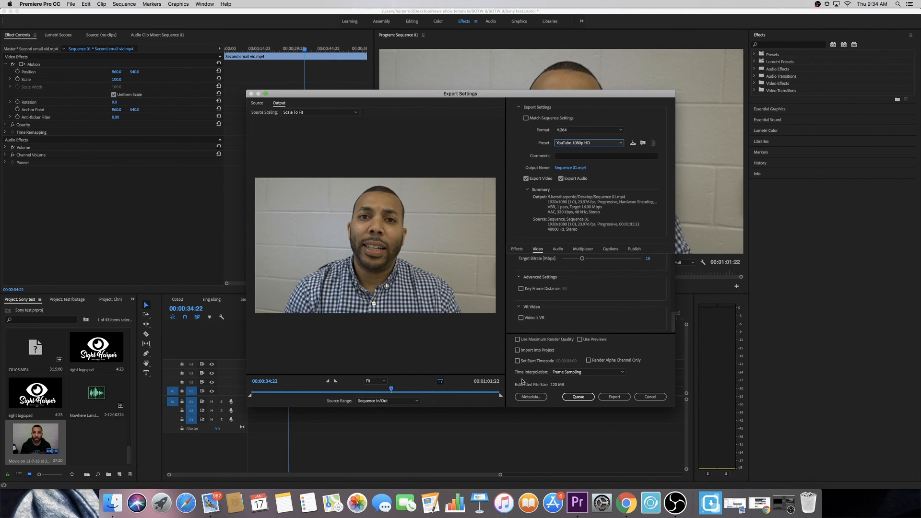
click(620, 399)
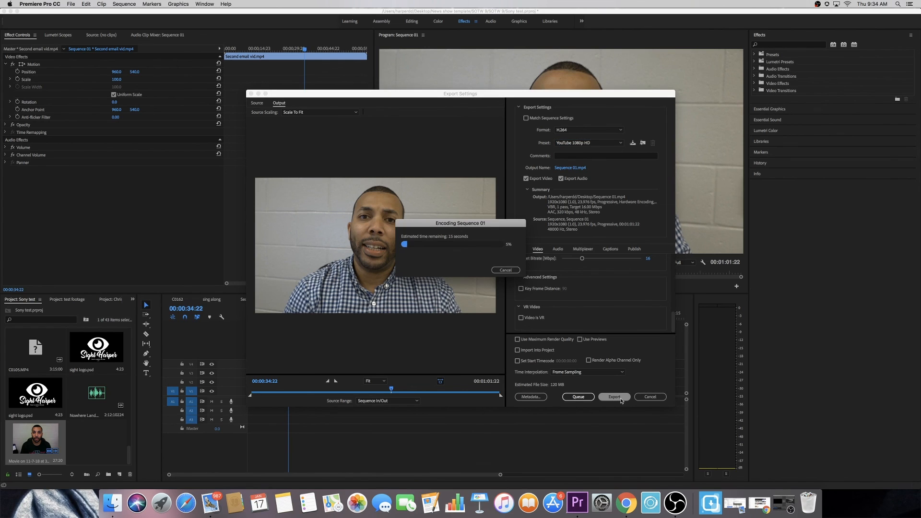